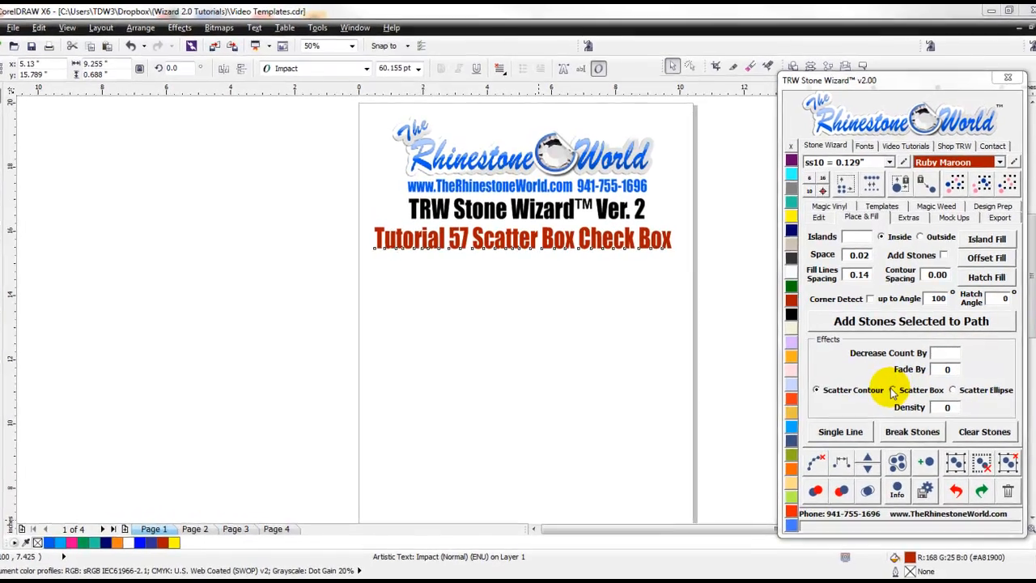
Choose the Scatter Box effect and draw a flat ellipse about 6.5 by 1.375 inches below the title text
left_click(882, 388)
left_click(666, 370)
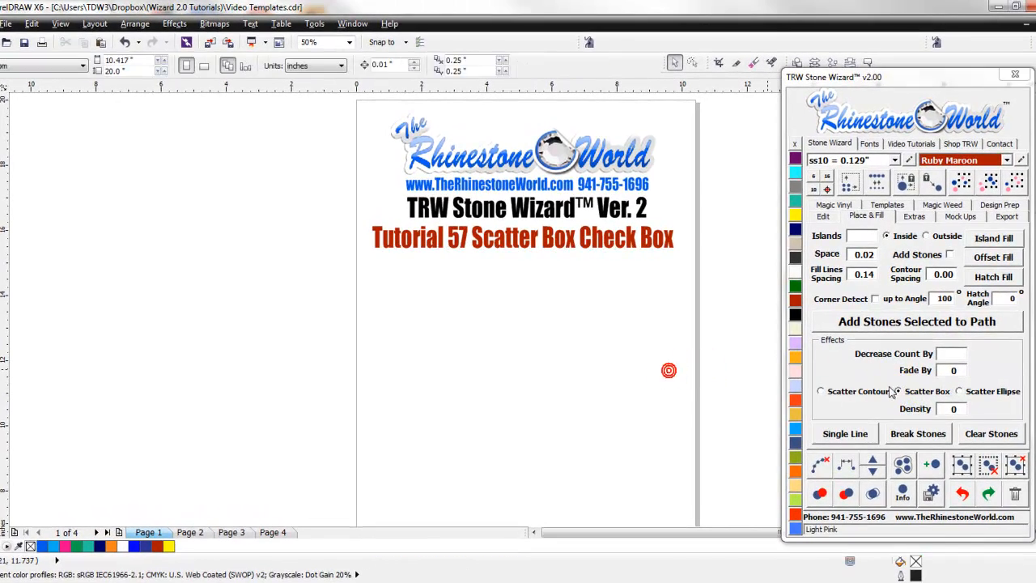
scroll(606, 361, "down", 1)
scroll(632, 394, "up", 1)
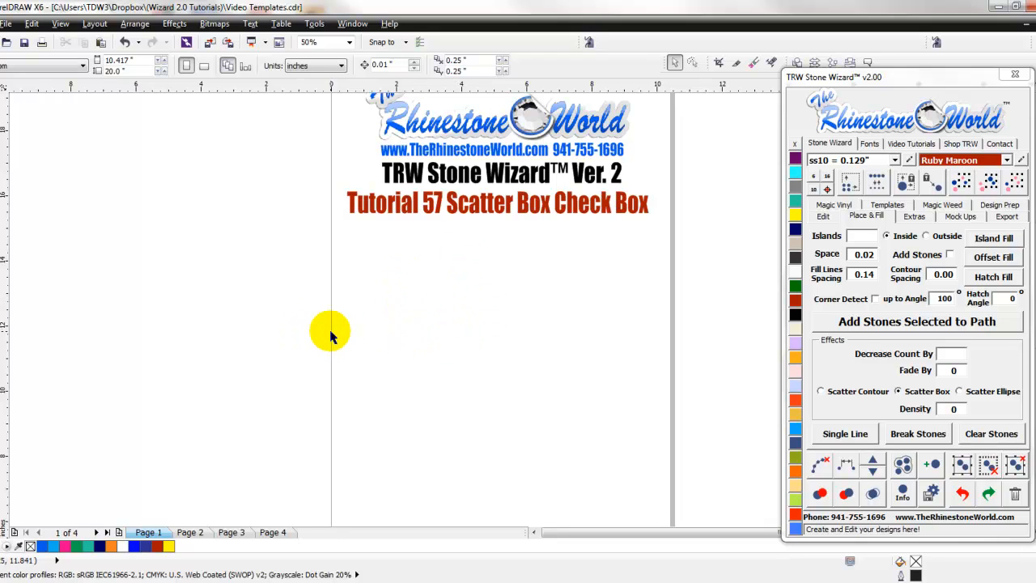
key("F7")
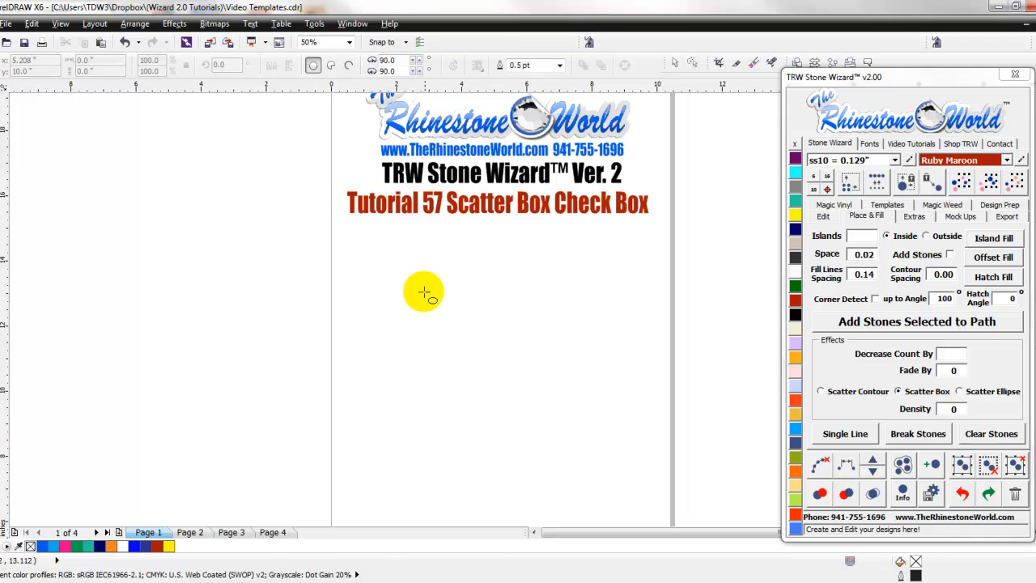
left_click_drag(412, 291, 633, 345)
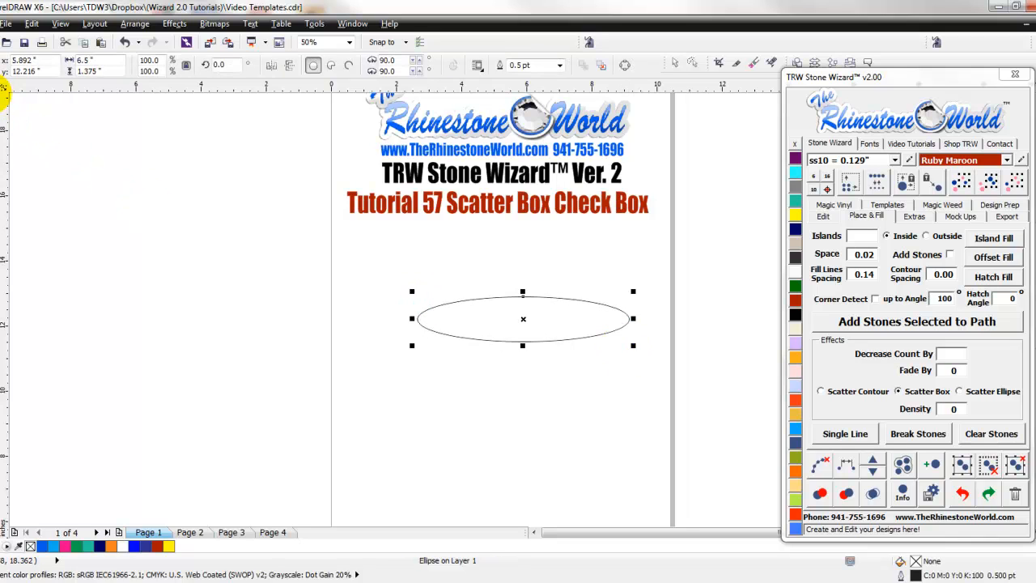
mouse_move(558, 319)
left_mouse_down()
mouse_move(539, 326)
mouse_move(553, 326)
left_mouse_up()
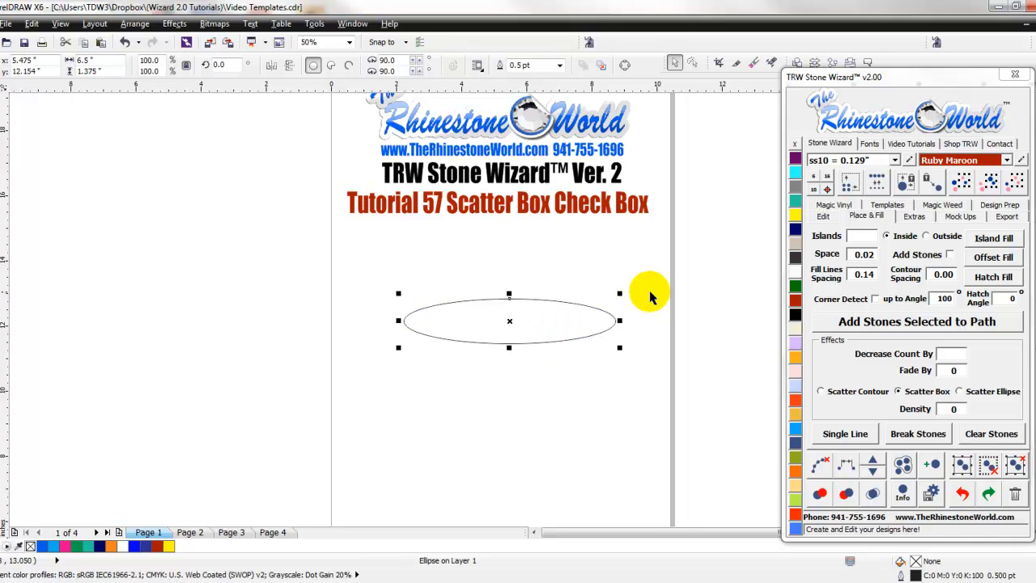
Run Island Fill on the ellipse with 8 islands placed outside, Add Stones enabled and a scatter density of 1
left_click(852, 235)
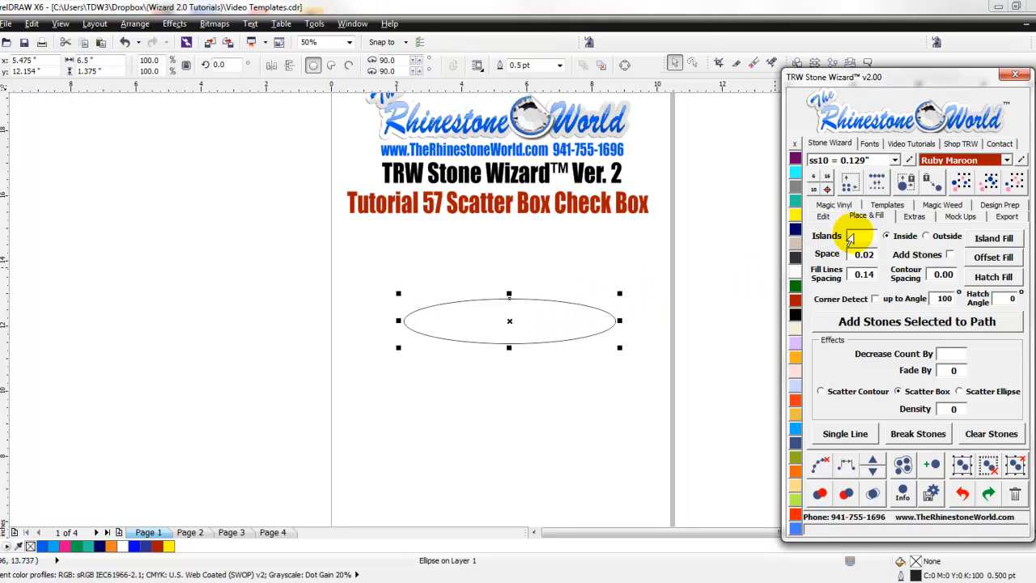
left_click(926, 236)
left_click(949, 254)
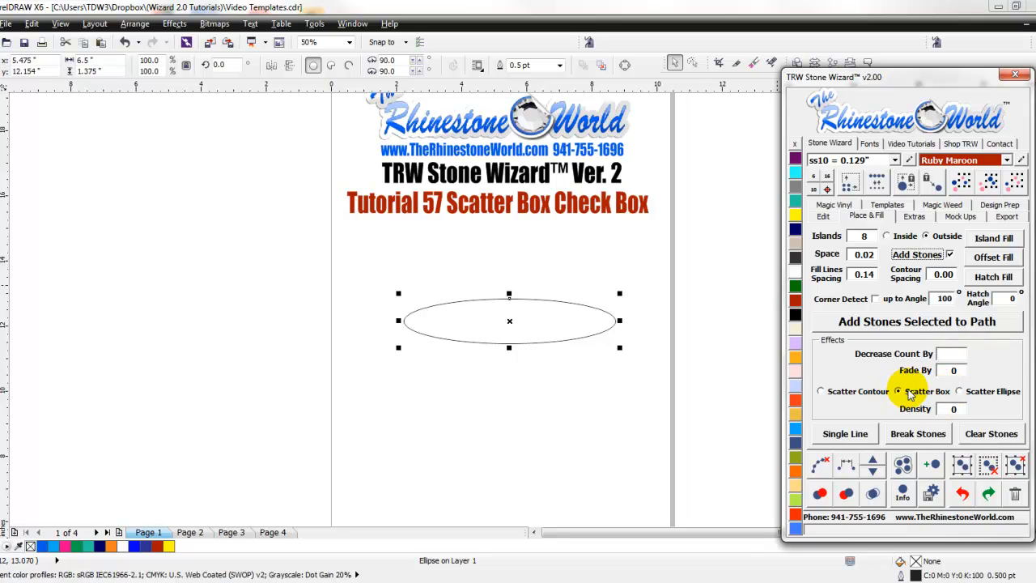
left_click(953, 409)
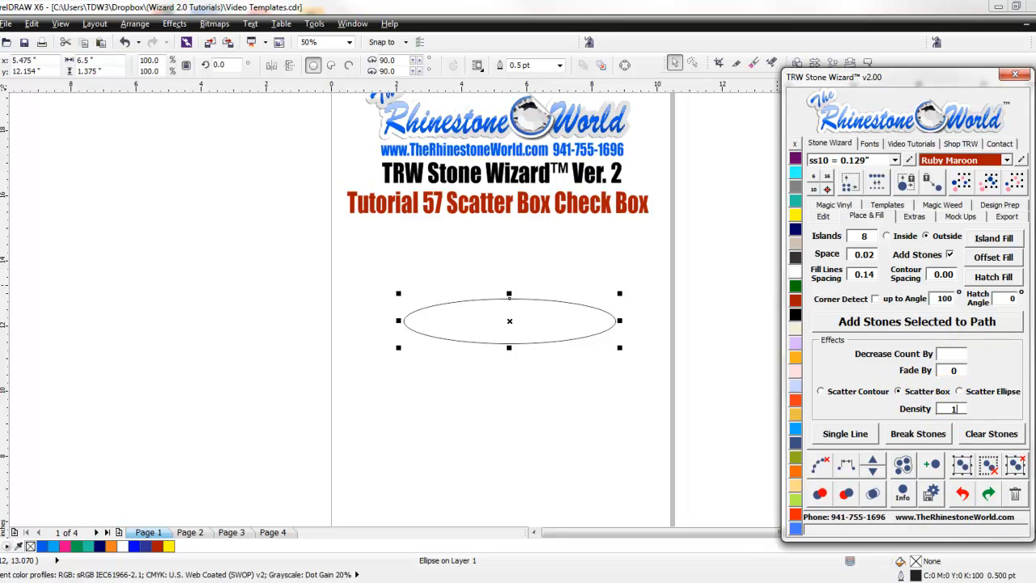
left_click(983, 239)
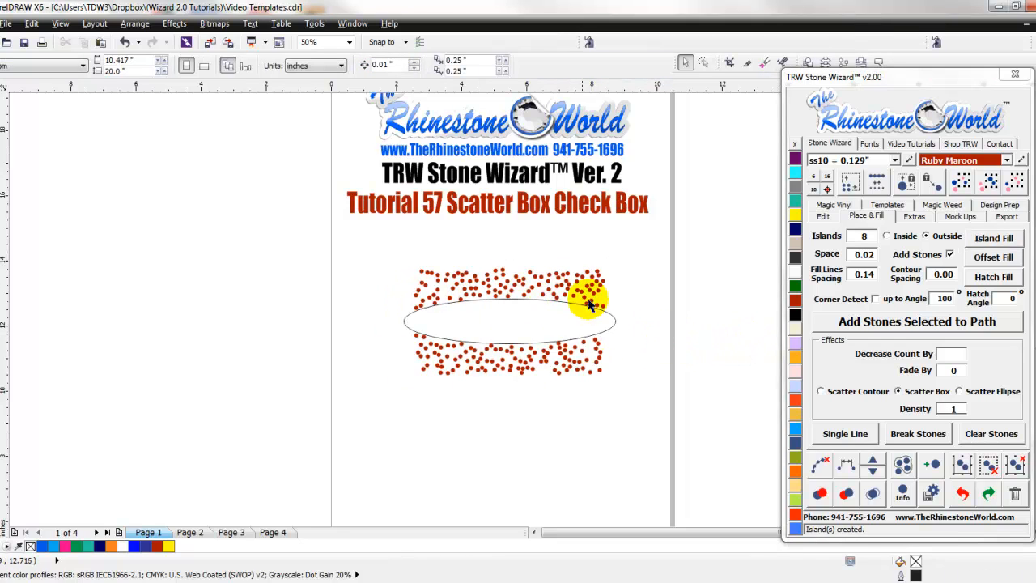
Shift the ellipse slightly and delete it together with all the scattered stones around it
scroll(555, 296, "up", 1)
scroll(555, 295, "down", 3)
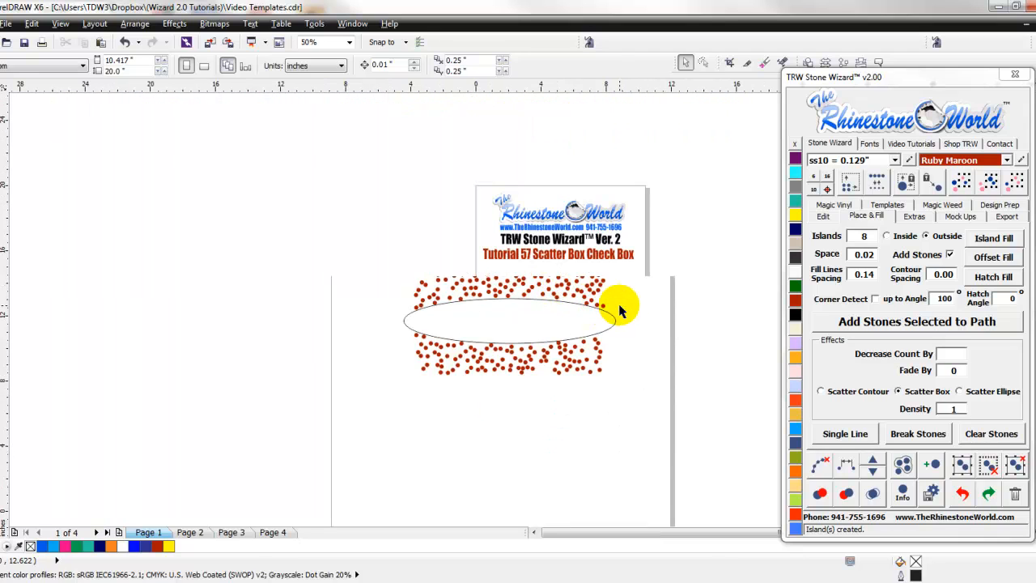
scroll(566, 333, "up", 1)
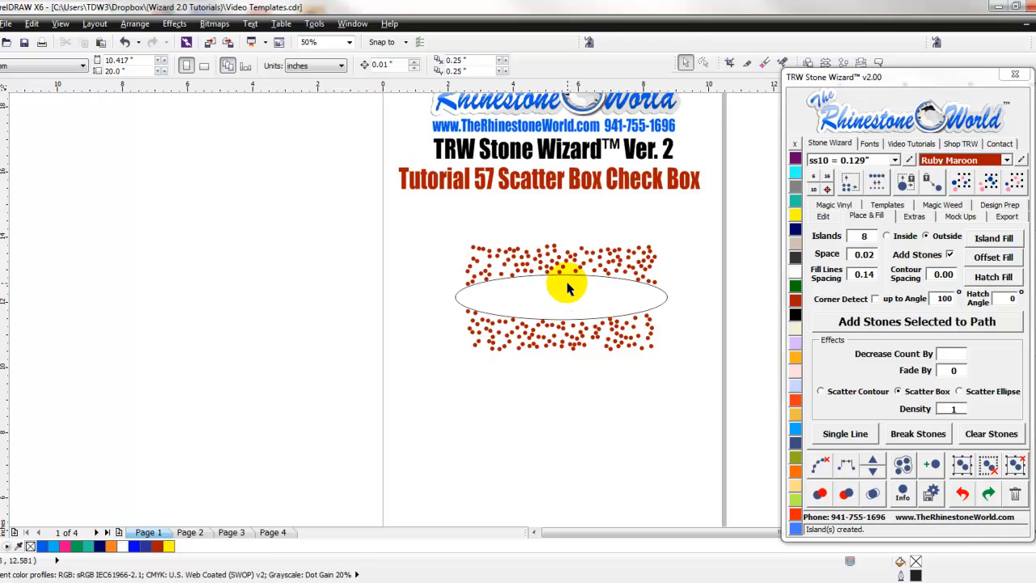
scroll(558, 304, "down", 1)
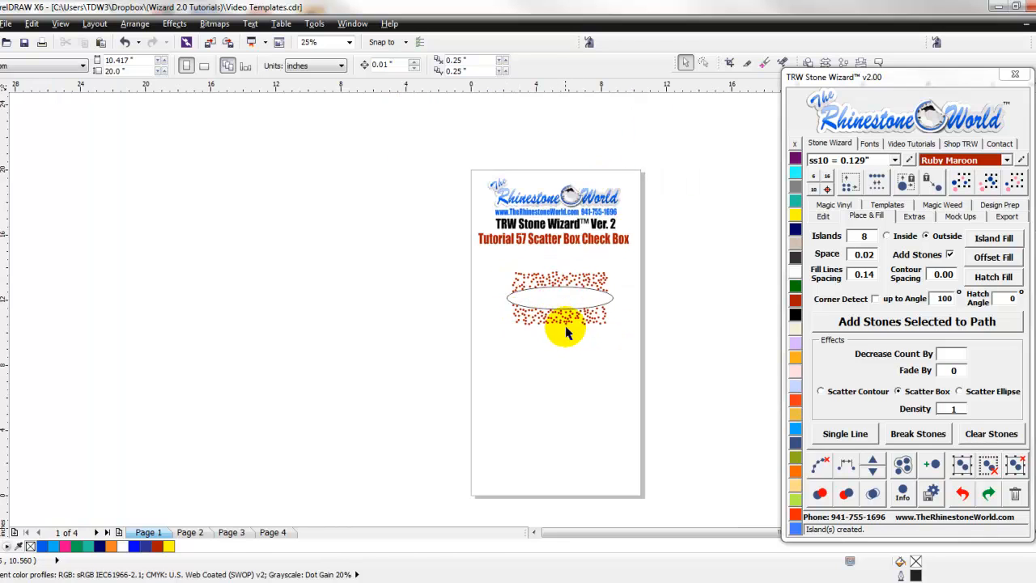
scroll(560, 303, "up", 1)
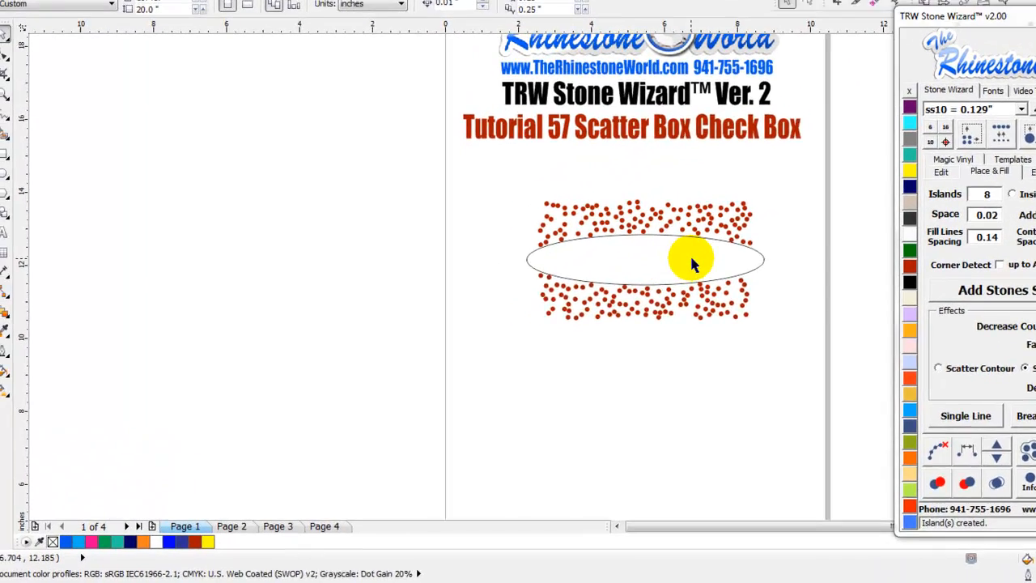
left_click_drag(599, 293, 556, 311)
left_click_drag(694, 259, 730, 241)
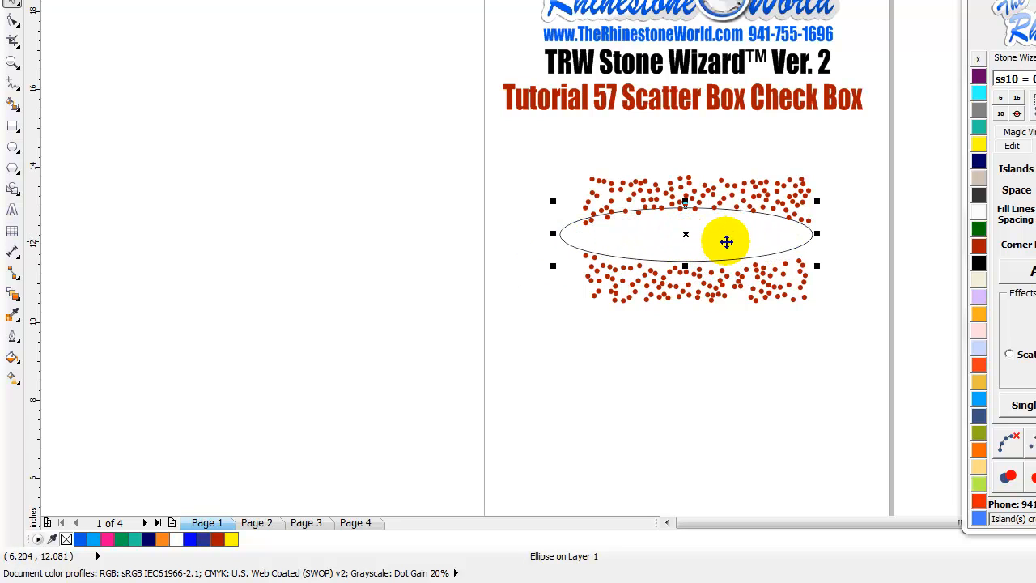
left_click_drag(732, 237, 740, 243)
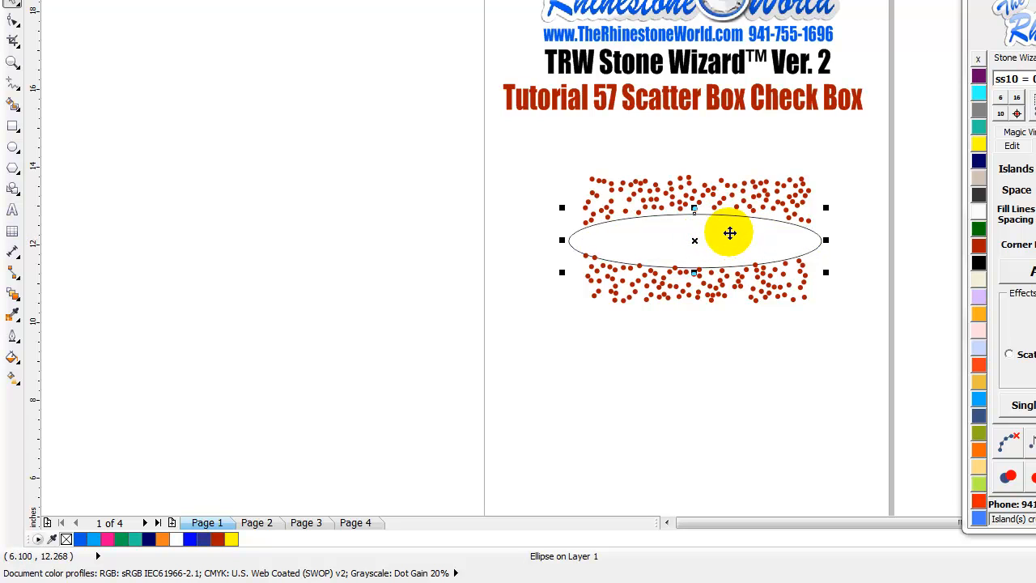
left_click_drag(874, 154, 540, 340)
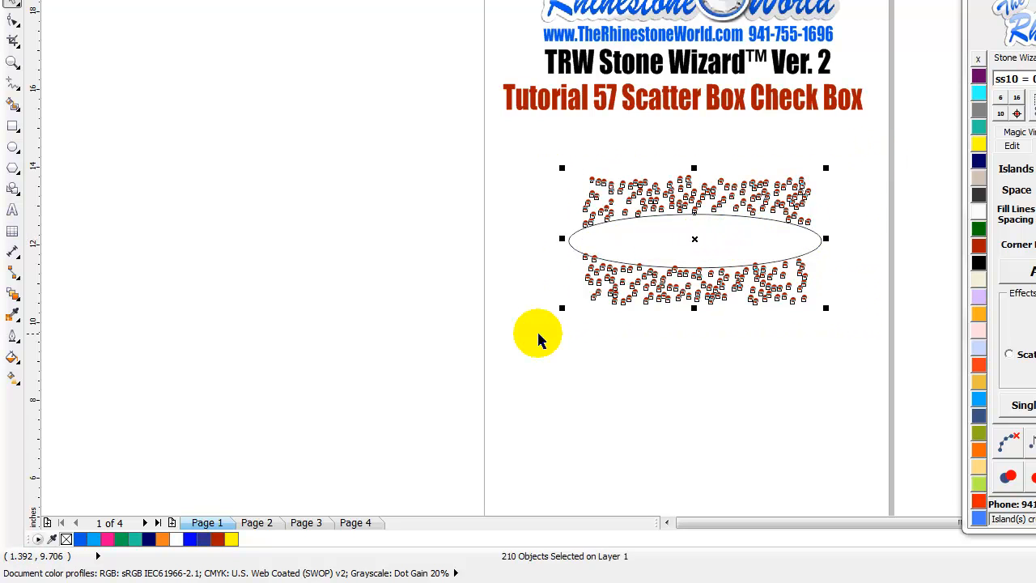
key("Delete")
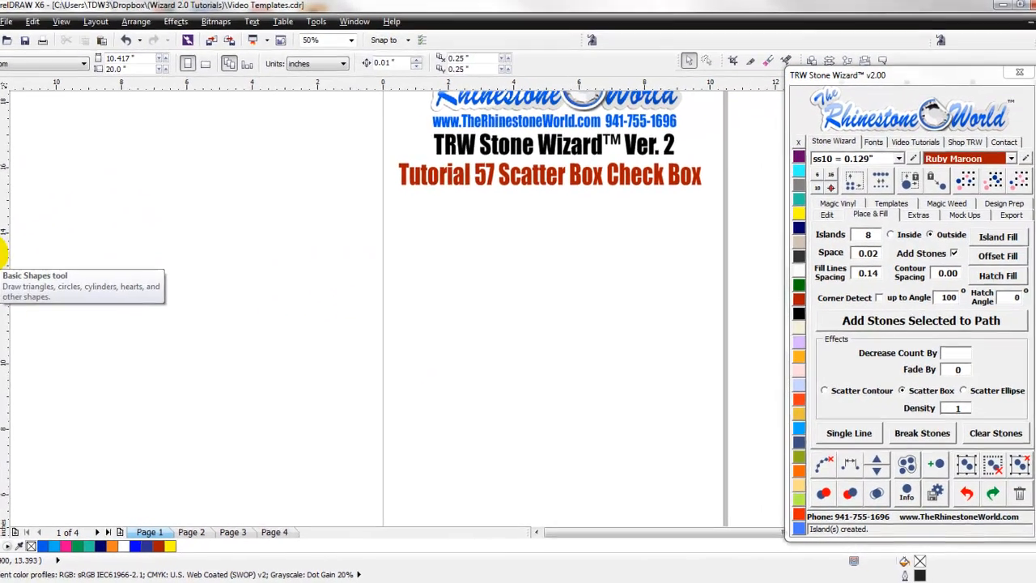
Draw a heart from the basic shapes, about 3.75 by 3.46 inches, and centre it roughly below the title
left_click(12, 188)
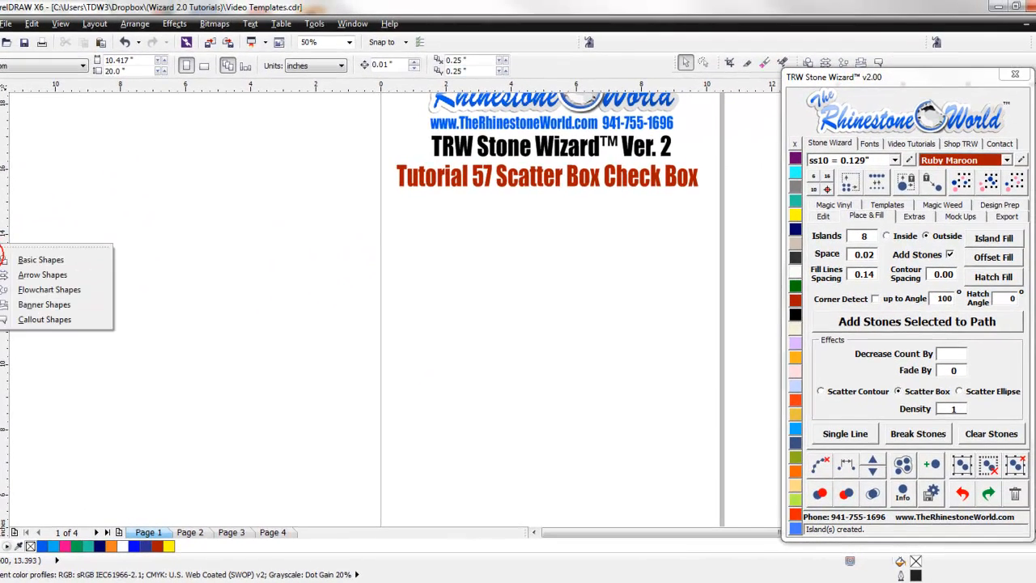
left_click(51, 263)
left_click(318, 65)
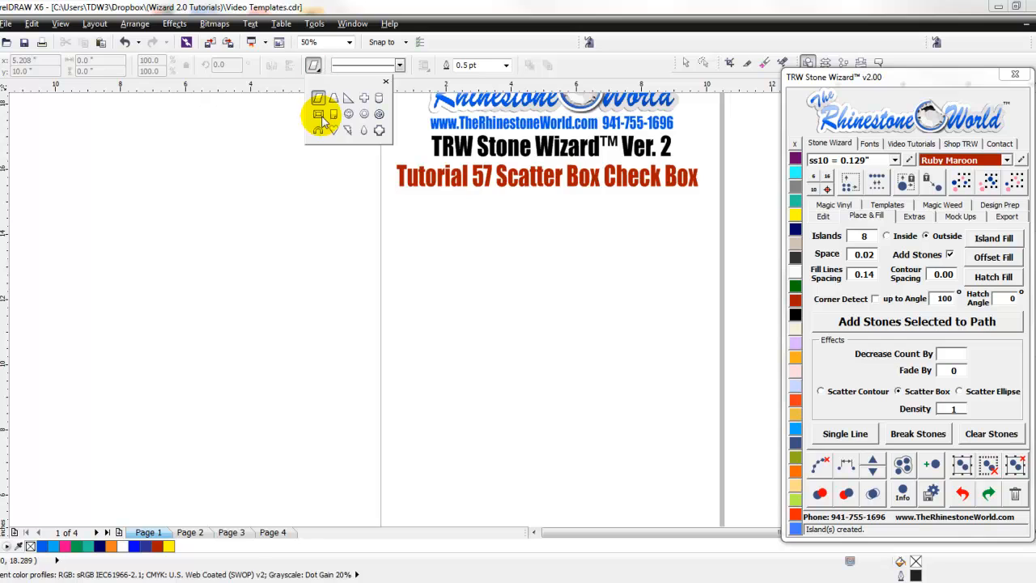
left_click(321, 110)
left_click_drag(455, 259, 587, 380)
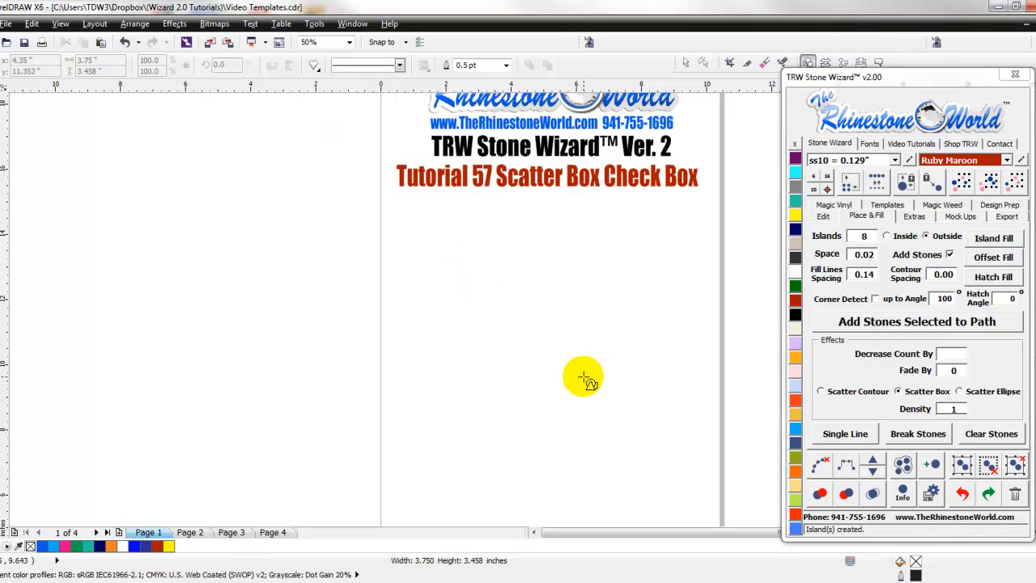
mouse_move(523, 273)
left_mouse_down()
mouse_move(532, 289)
mouse_move(540, 283)
left_mouse_up()
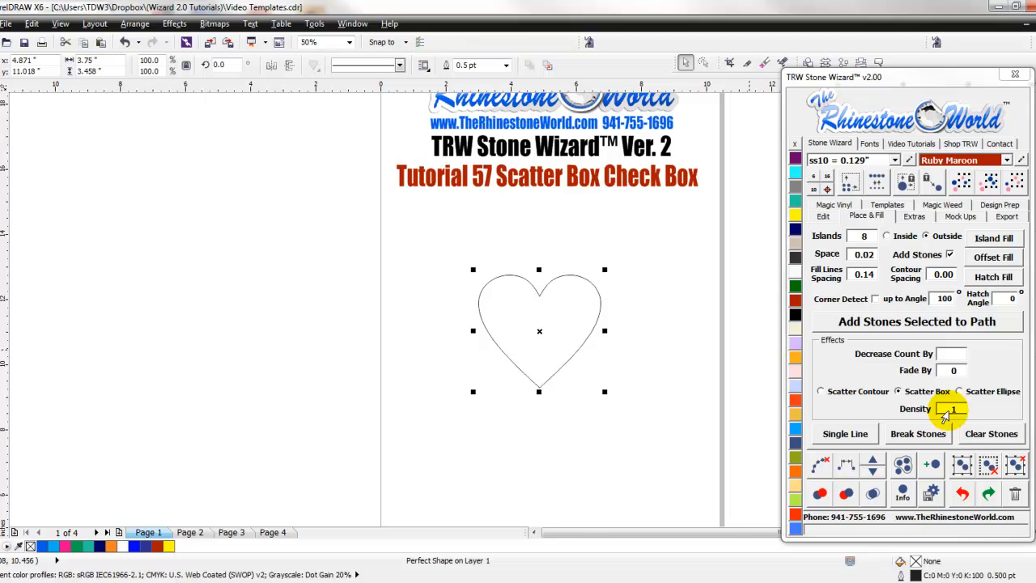
Try Island Fill around the heart at density 1, and undo it back to the plain outline
left_click(986, 239)
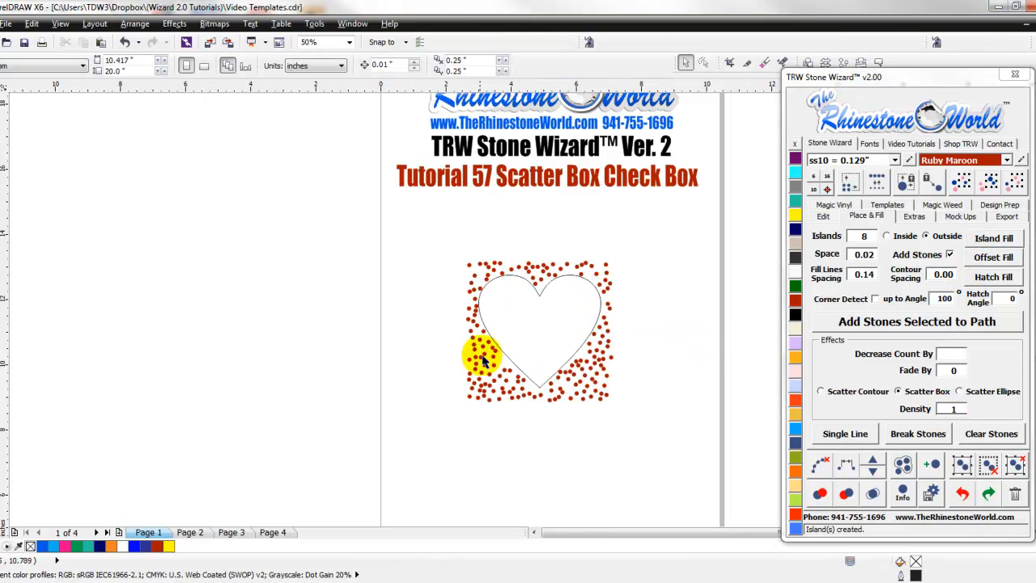
left_click(961, 493)
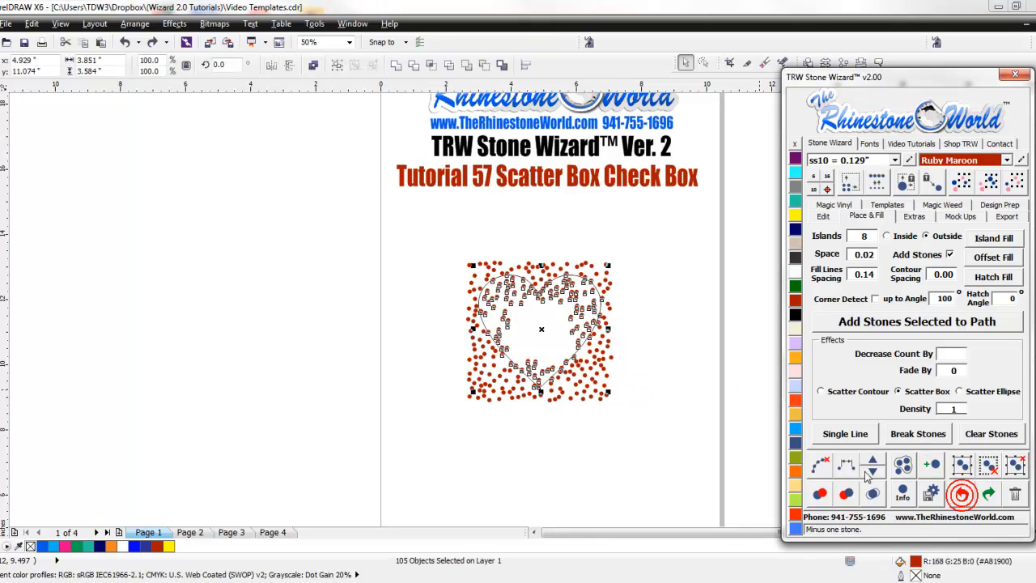
left_click(961, 494)
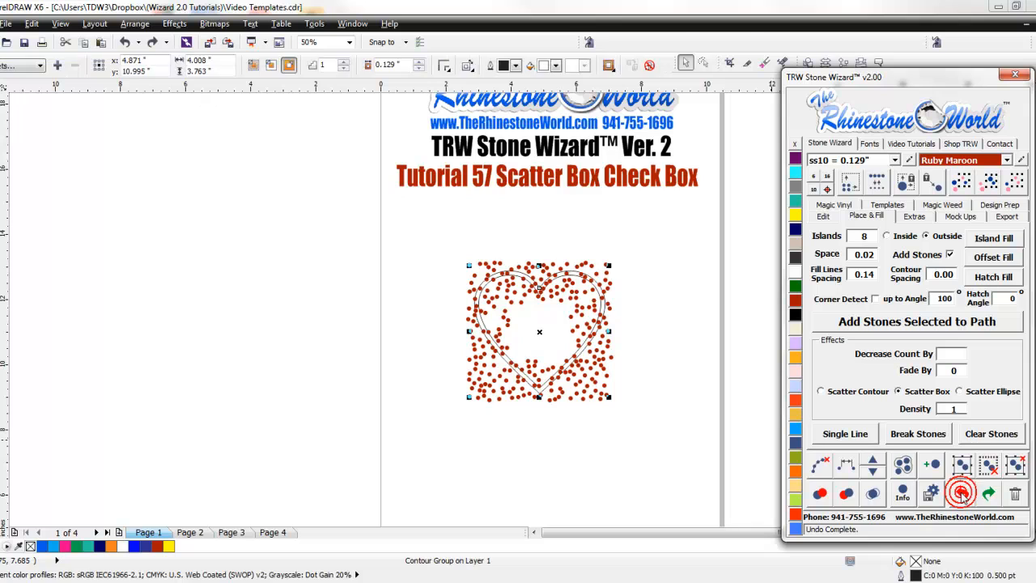
left_click(961, 494)
left_click(961, 494)
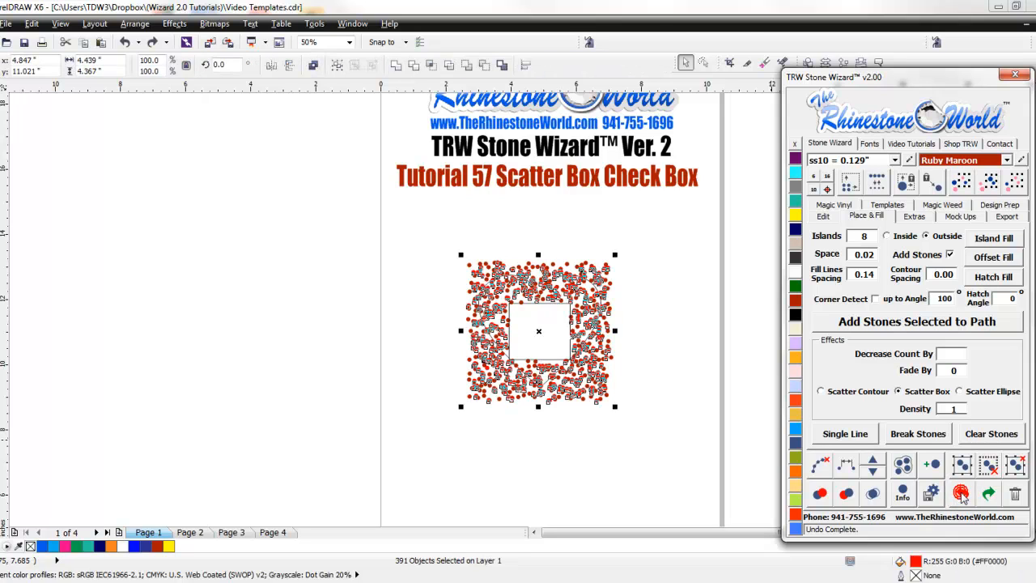
left_click(961, 494)
left_click(962, 494)
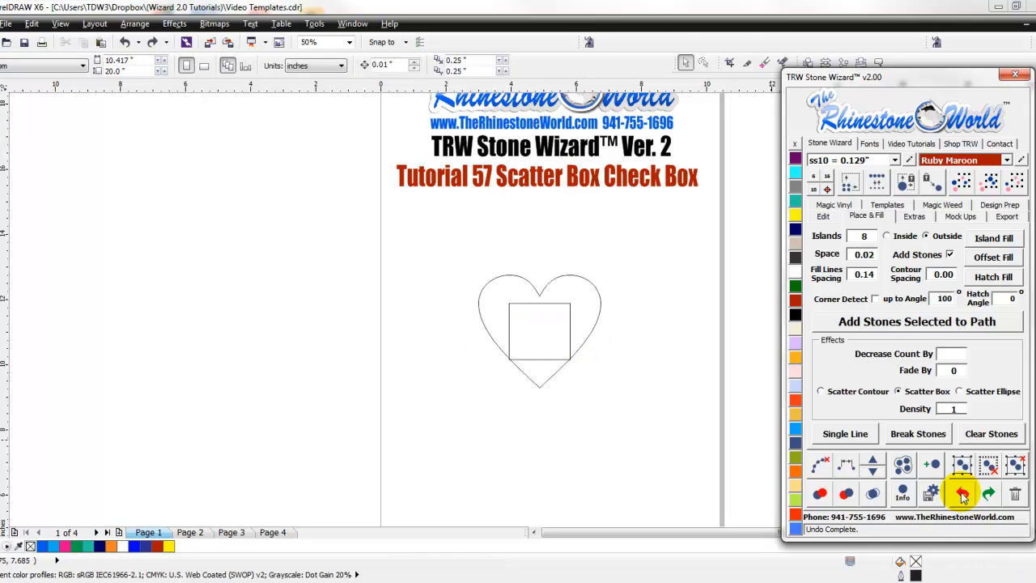
left_click(961, 494)
left_click(962, 494)
left_click(961, 494)
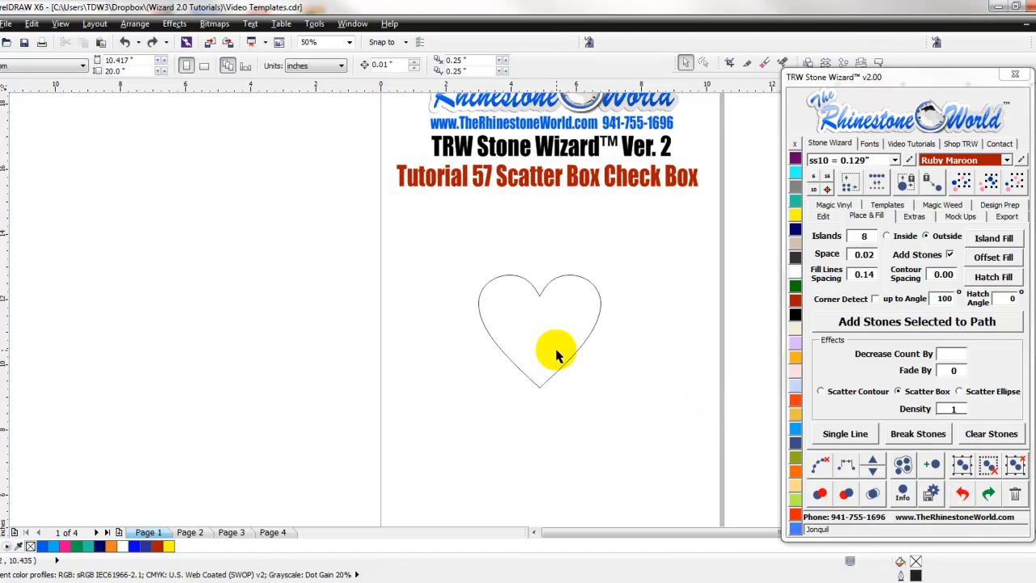
Move the heart slightly lower, set the scatter density to 25 and run Island Fill around it
left_click_drag(555, 348, 573, 365)
left_click(954, 409)
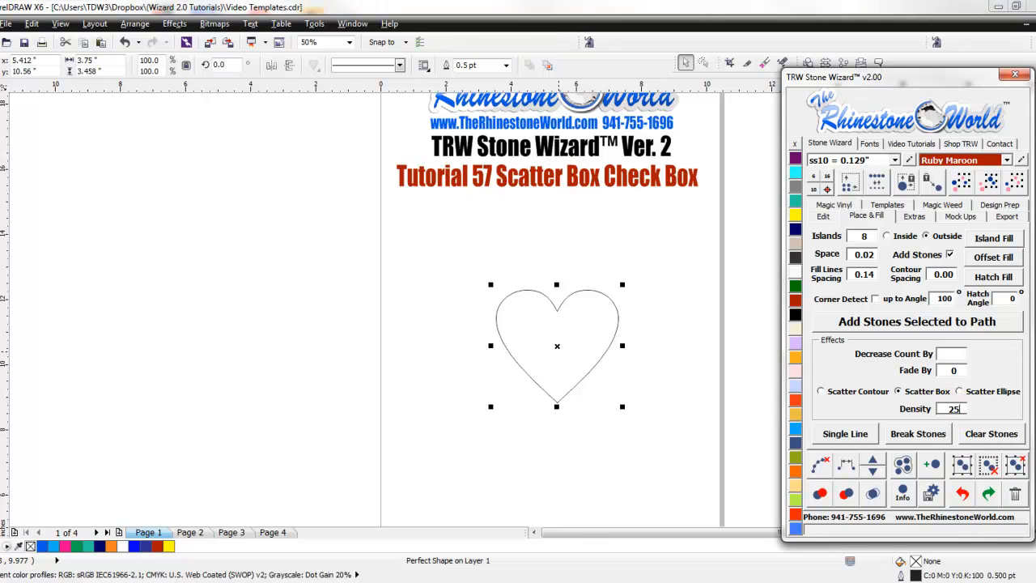
left_click_drag(593, 315, 584, 326)
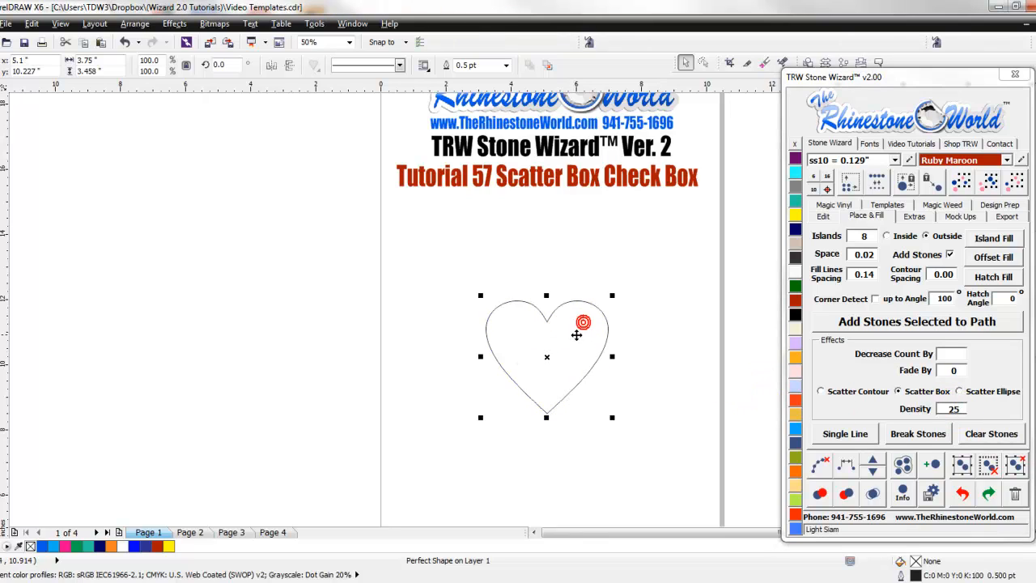
left_click(979, 243)
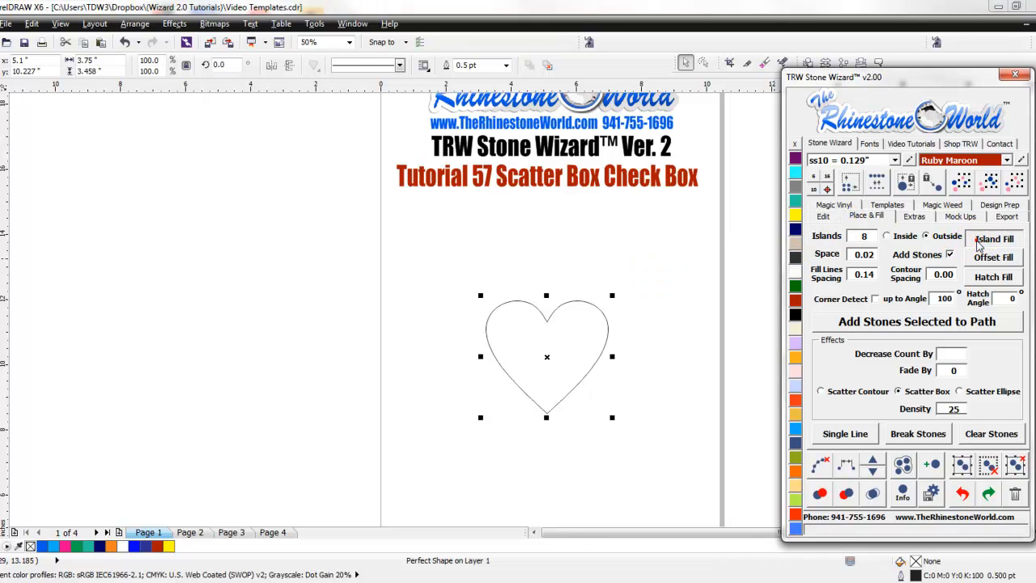
left_click(738, 292)
Delete all the scattered stones below and above the heart, keeping only the heart outline
scroll(627, 328, "down", 2)
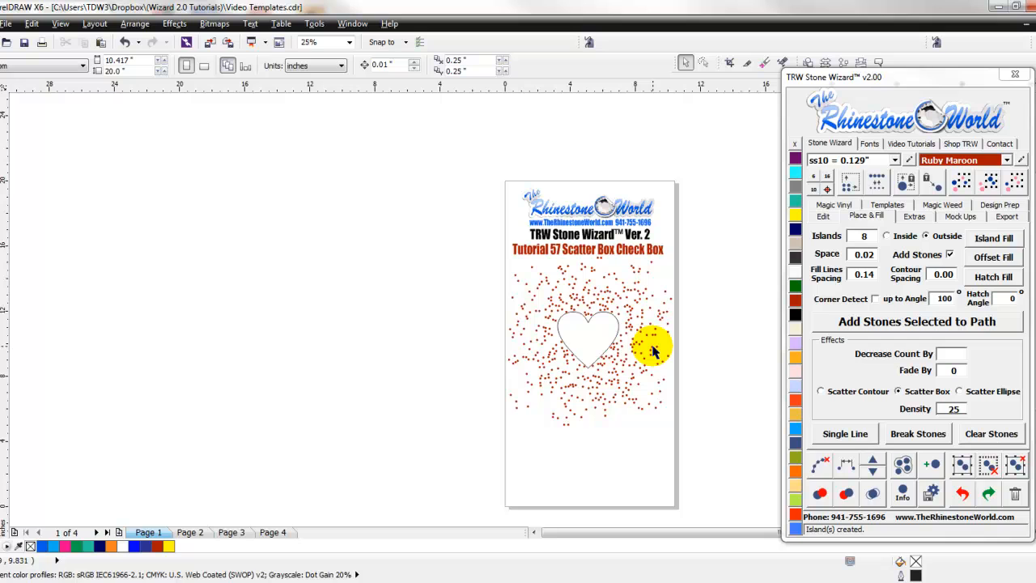
scroll(619, 335, "up", 1)
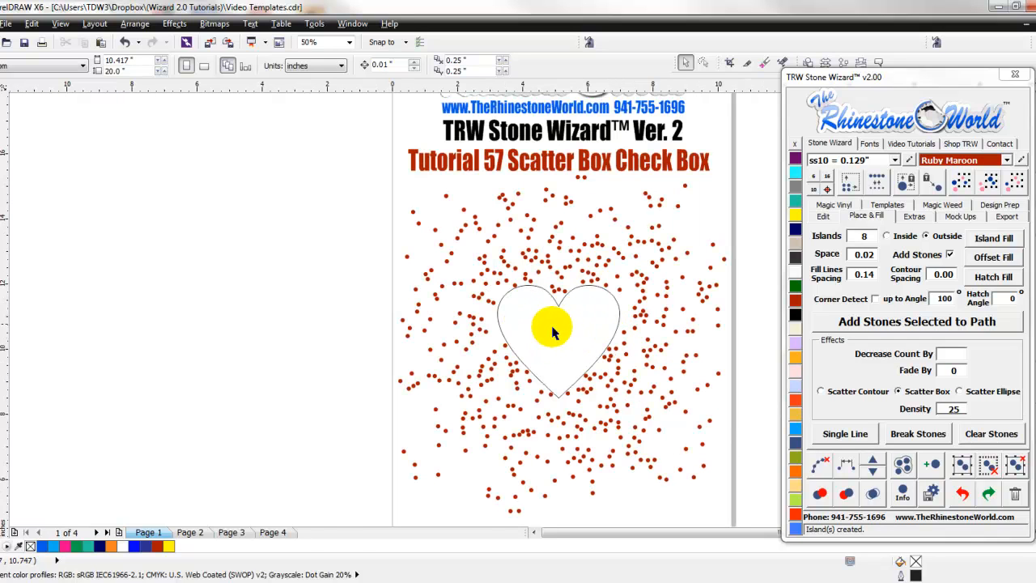
scroll(553, 343, "down", 1)
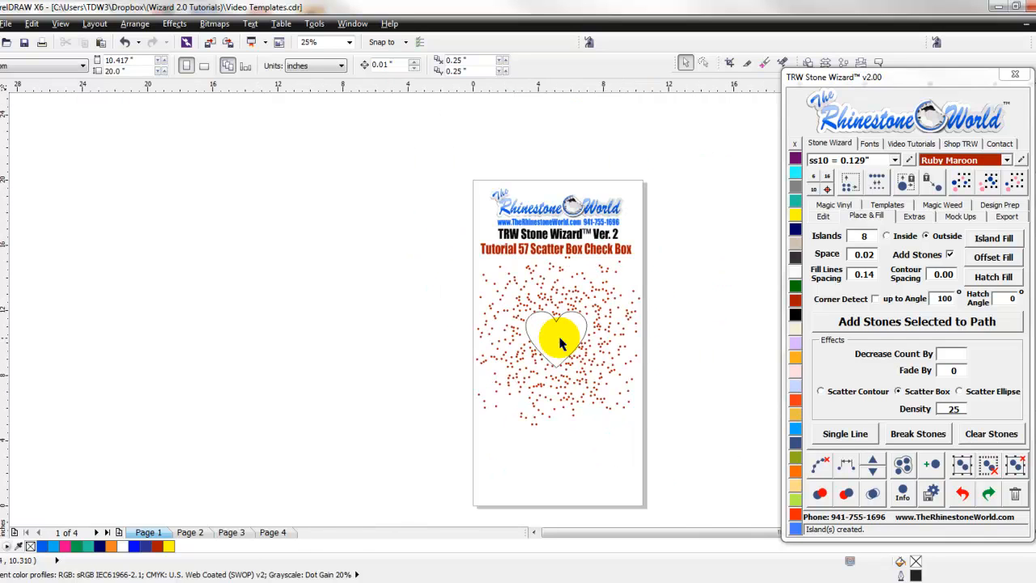
left_click_drag(666, 446, 412, 330)
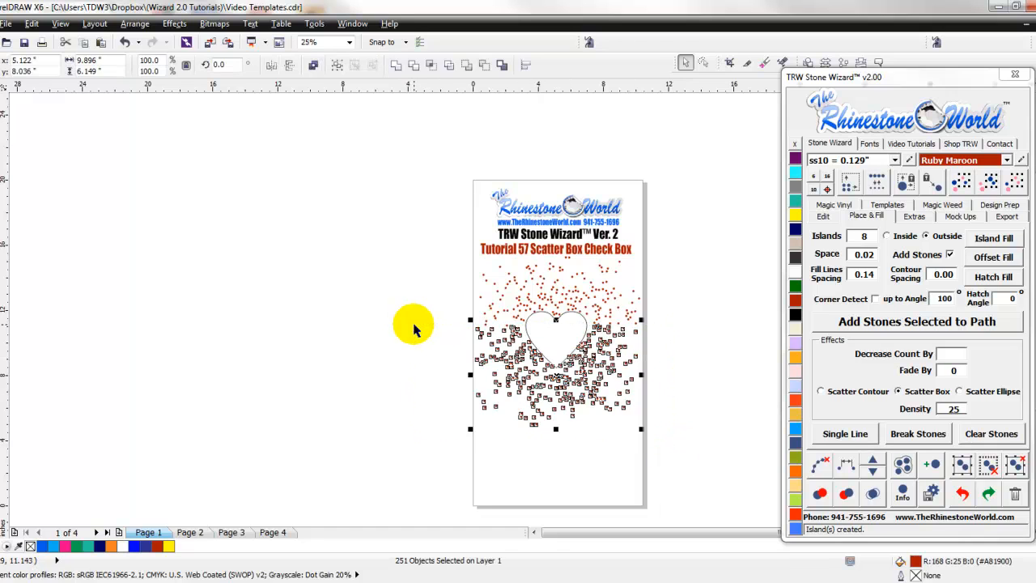
key("Delete")
left_click_drag(669, 252, 475, 327)
key("Delete")
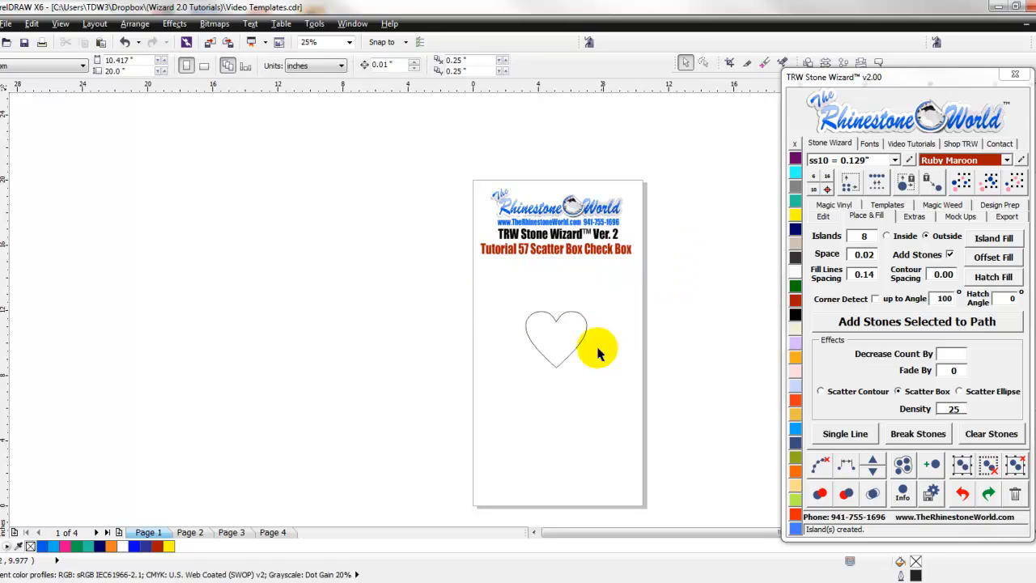
Move the heart lower on the page and run Island Fill around it with the contour spacing set to 0.3
left_click_drag(576, 347, 576, 361)
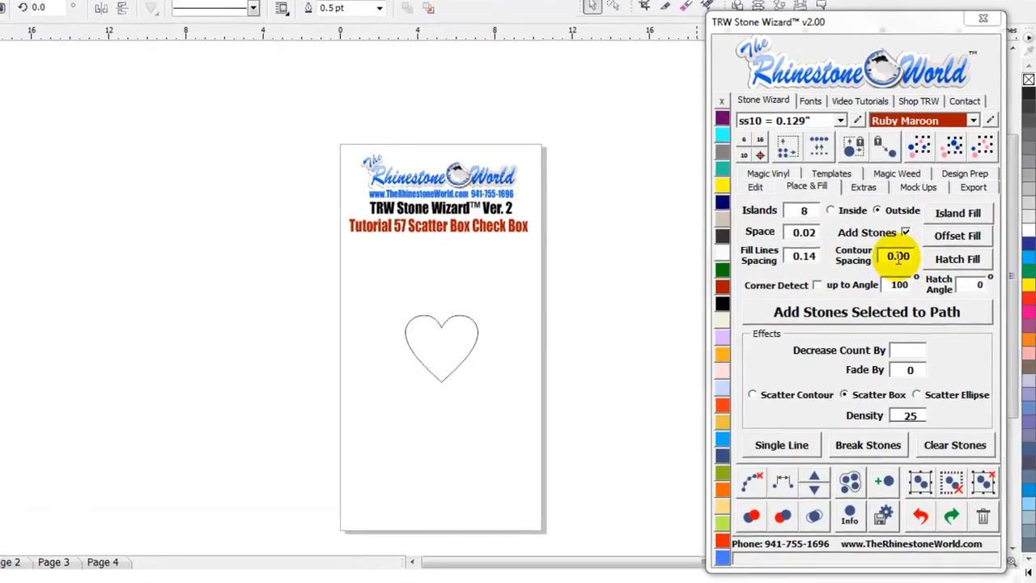
double_click(929, 269)
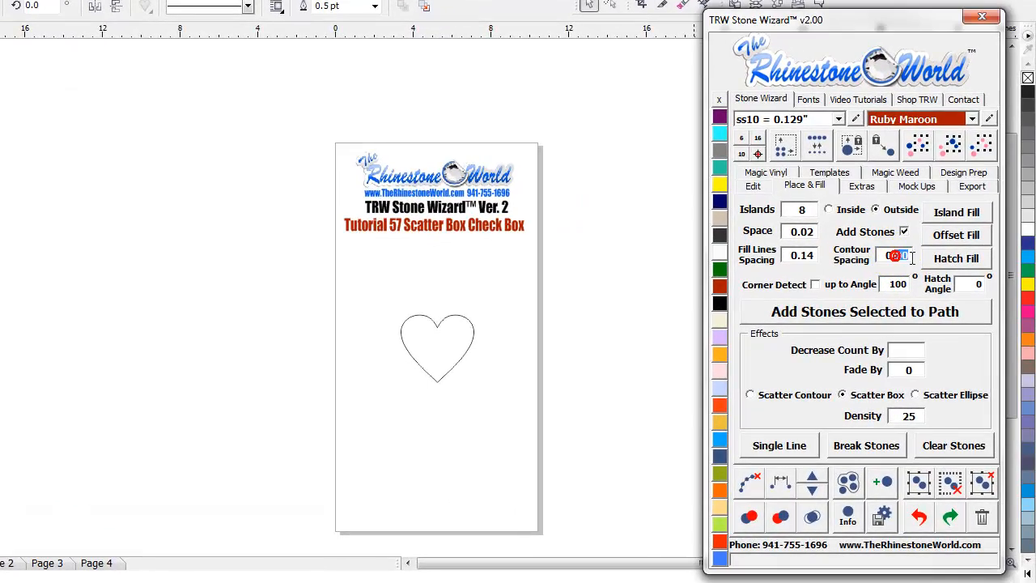
type("0.3")
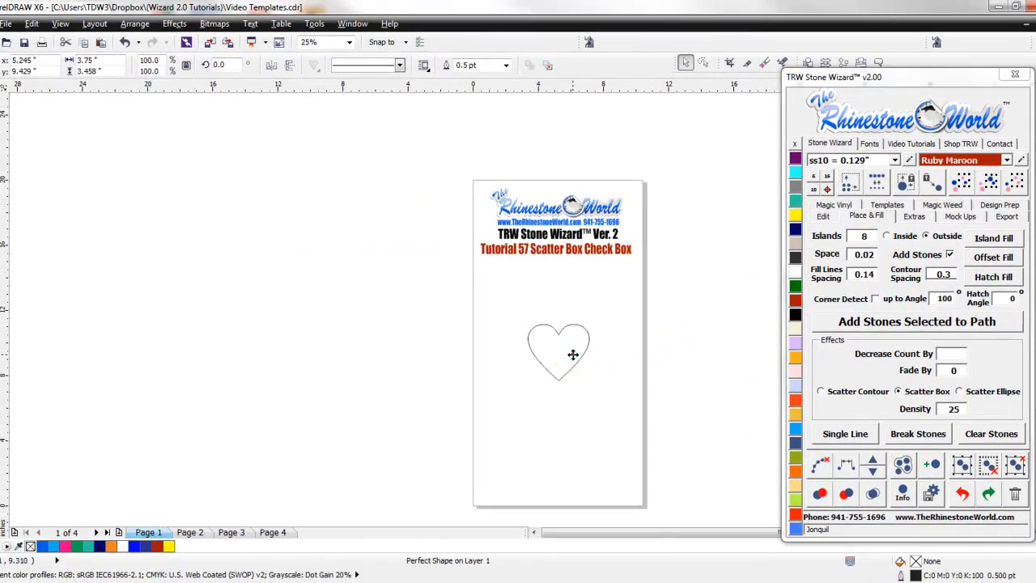
left_click(494, 344)
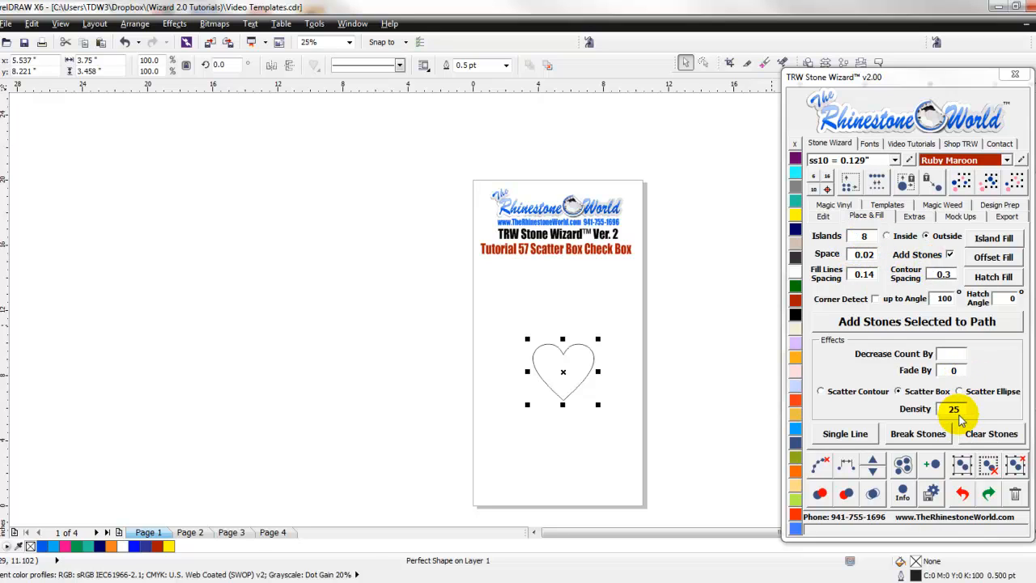
left_click(990, 239)
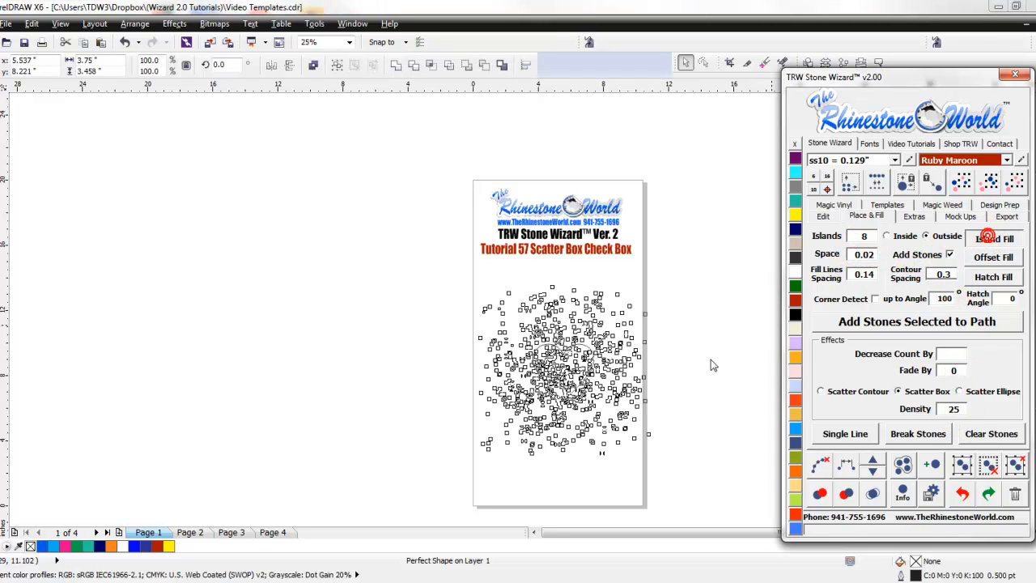
left_click(704, 366)
scroll(564, 390, "up", 1)
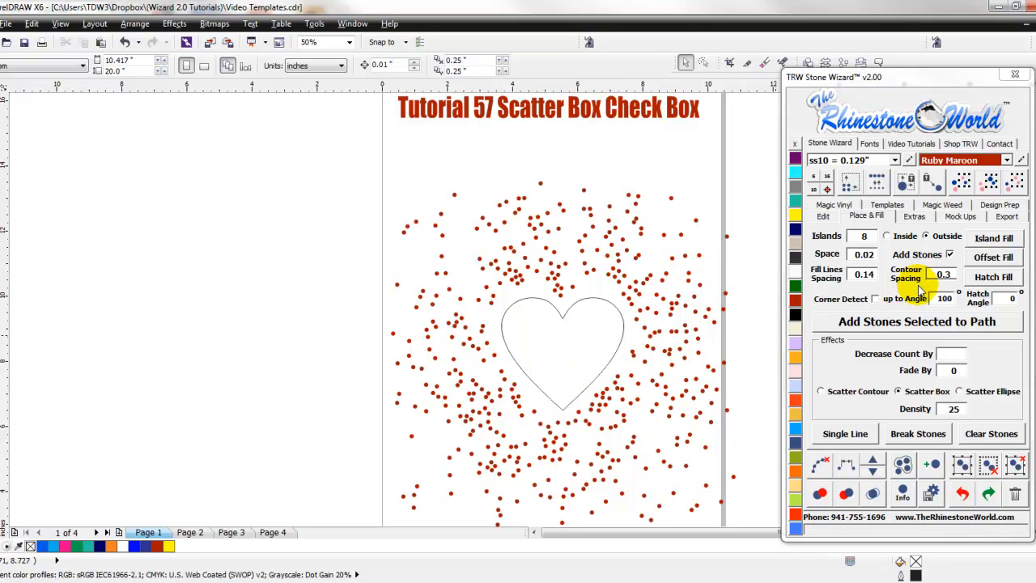
scroll(589, 356, "down", 1)
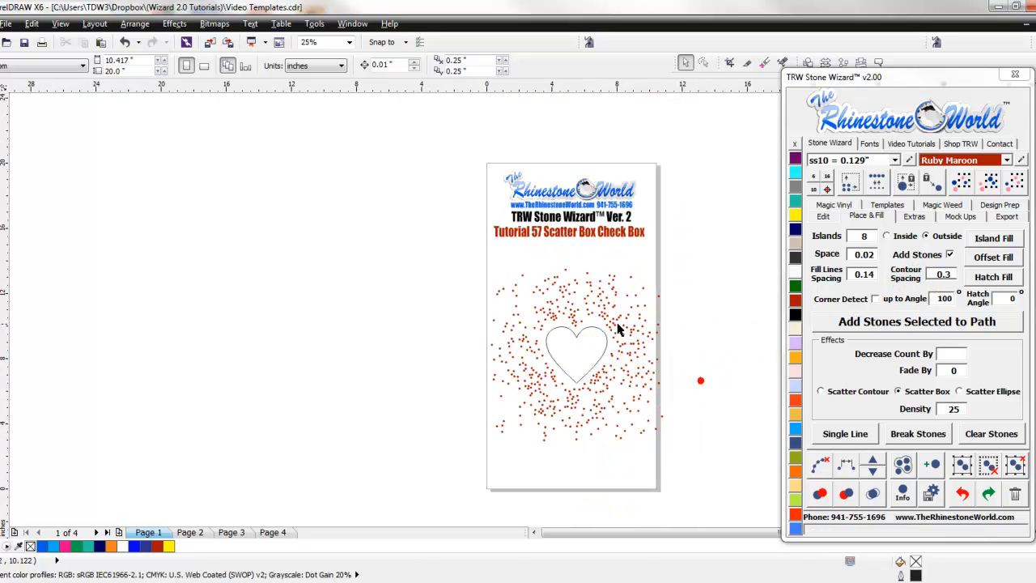